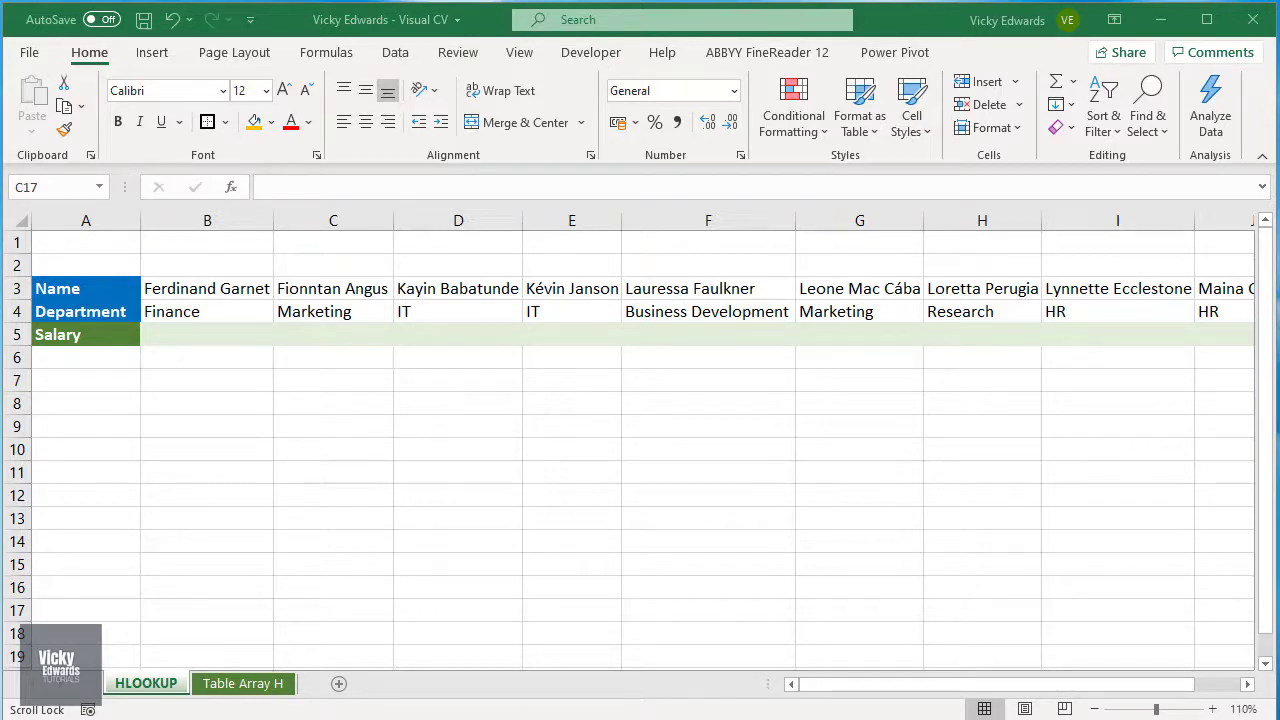
# Step: Find the first listed employee's salary on the Table Array H sheet and enter 43,099 in B5 of the HLOOKUP sheet
pyautogui.click(238, 334)
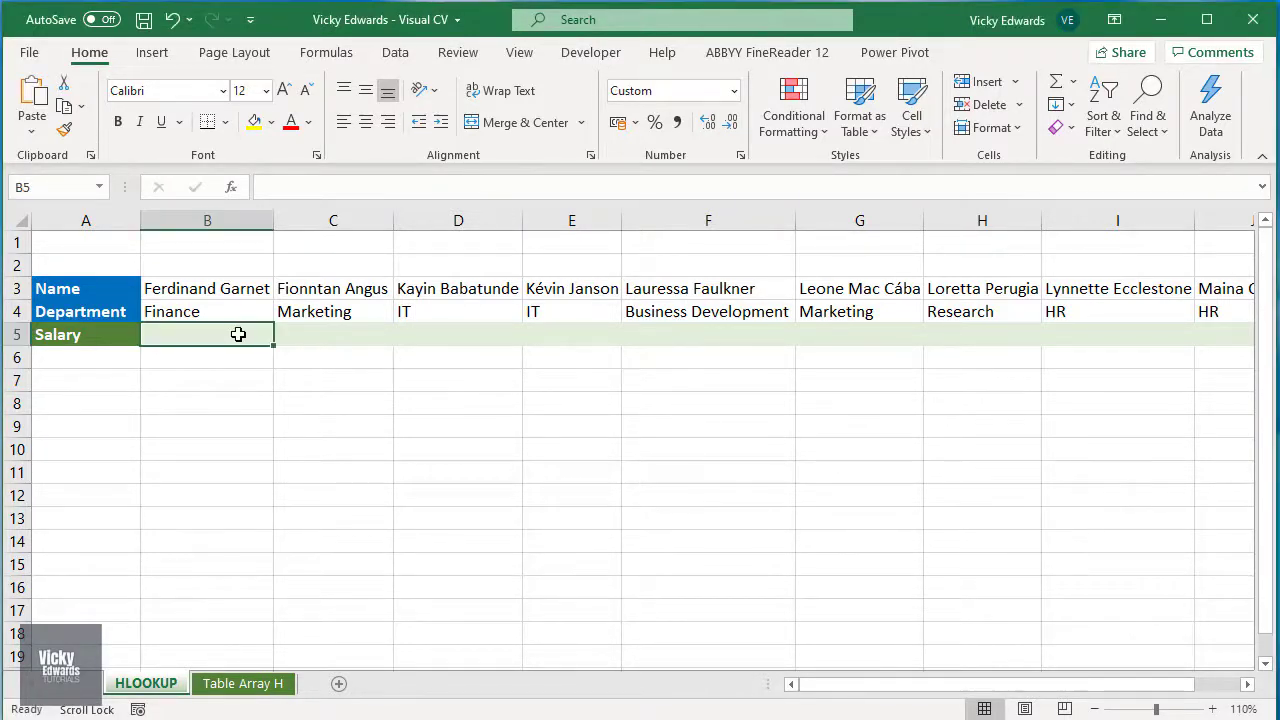
pyautogui.click(243, 683)
pyautogui.moveTo(860, 686); pyautogui.dragTo(996, 686)
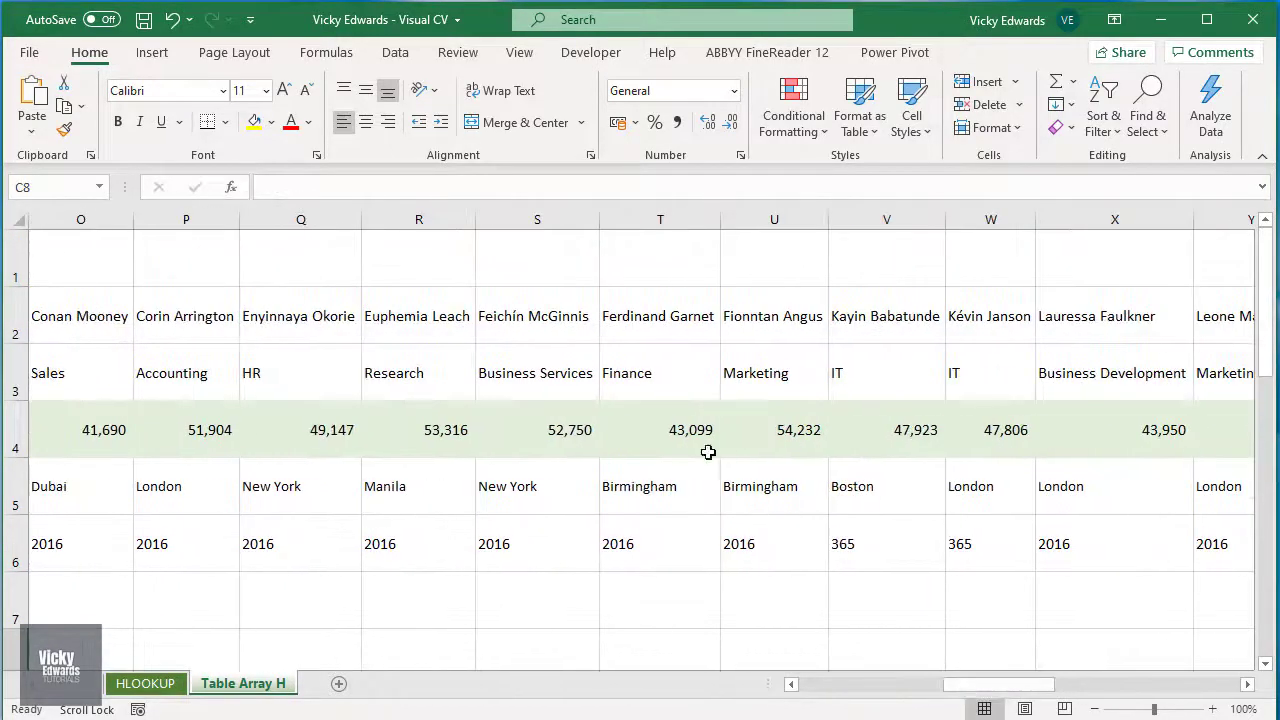
pyautogui.click(693, 437)
pyautogui.click(145, 683)
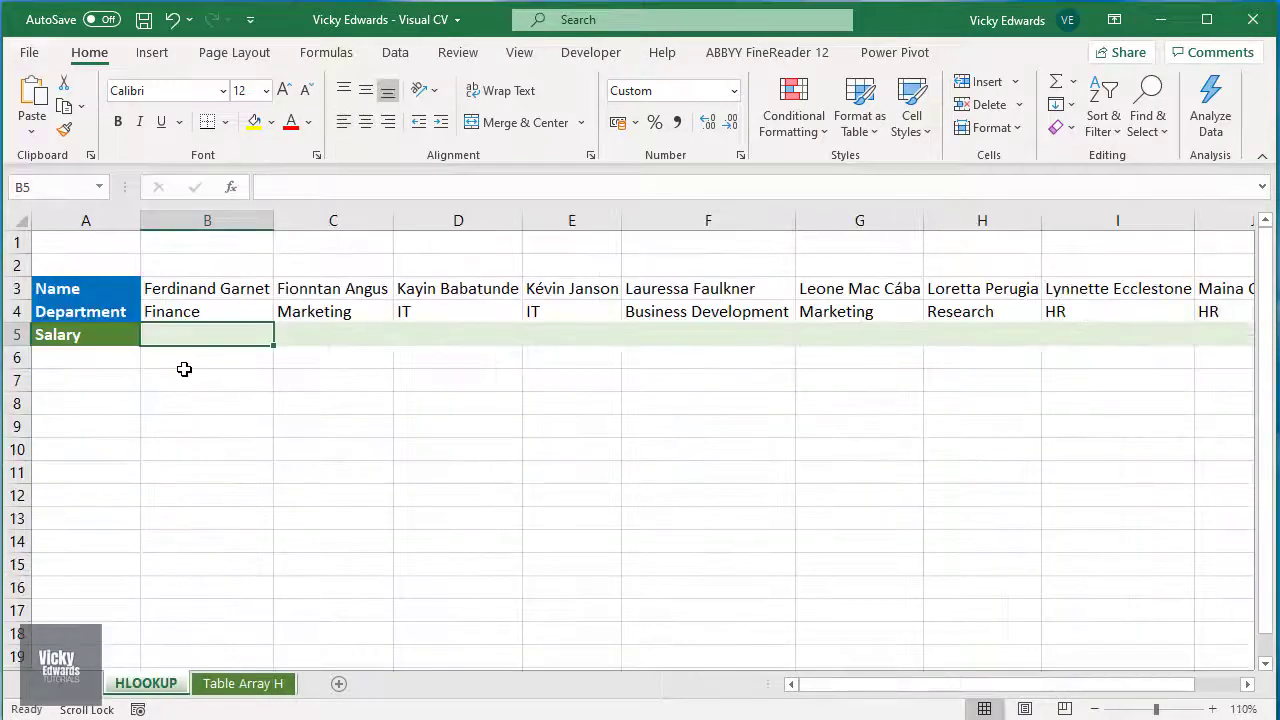
pyautogui.write('43,099')
pyautogui.click(313, 407)
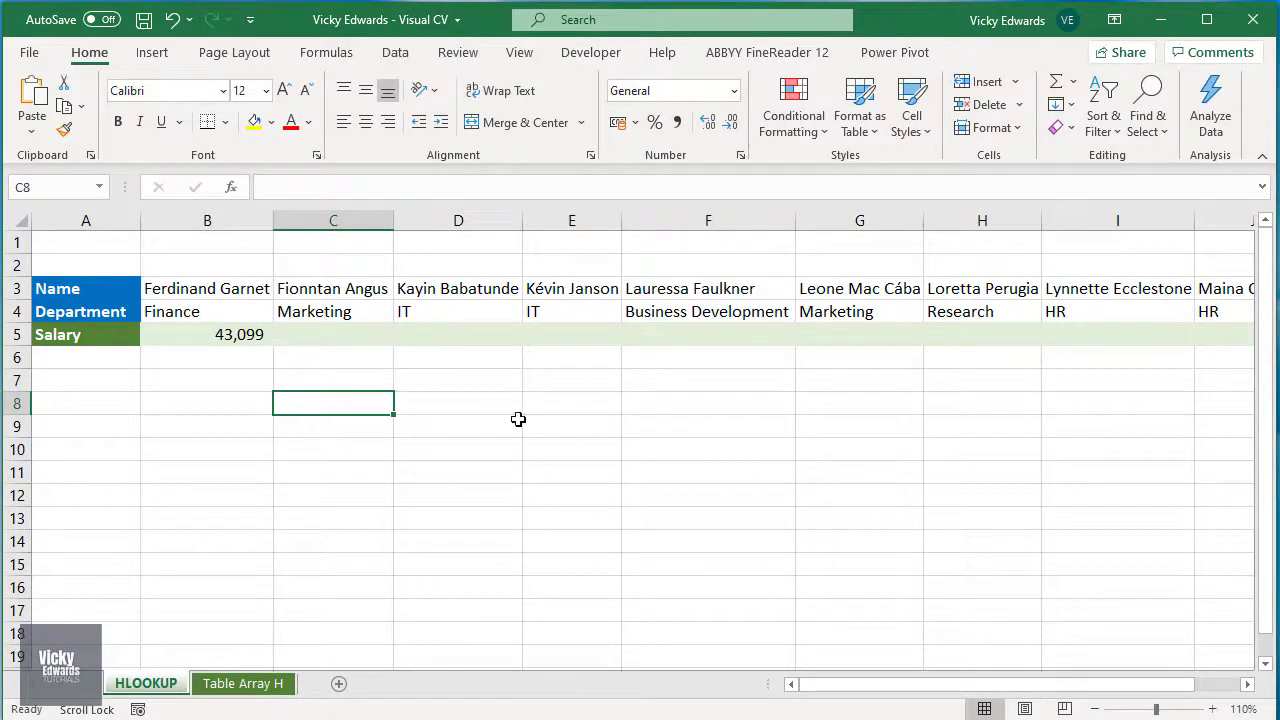
# Step: Clear cell B5 and start an HLOOKUP formula there with B3 as the lookup value
pyautogui.click(256, 340)
pyautogui.press('Delete')
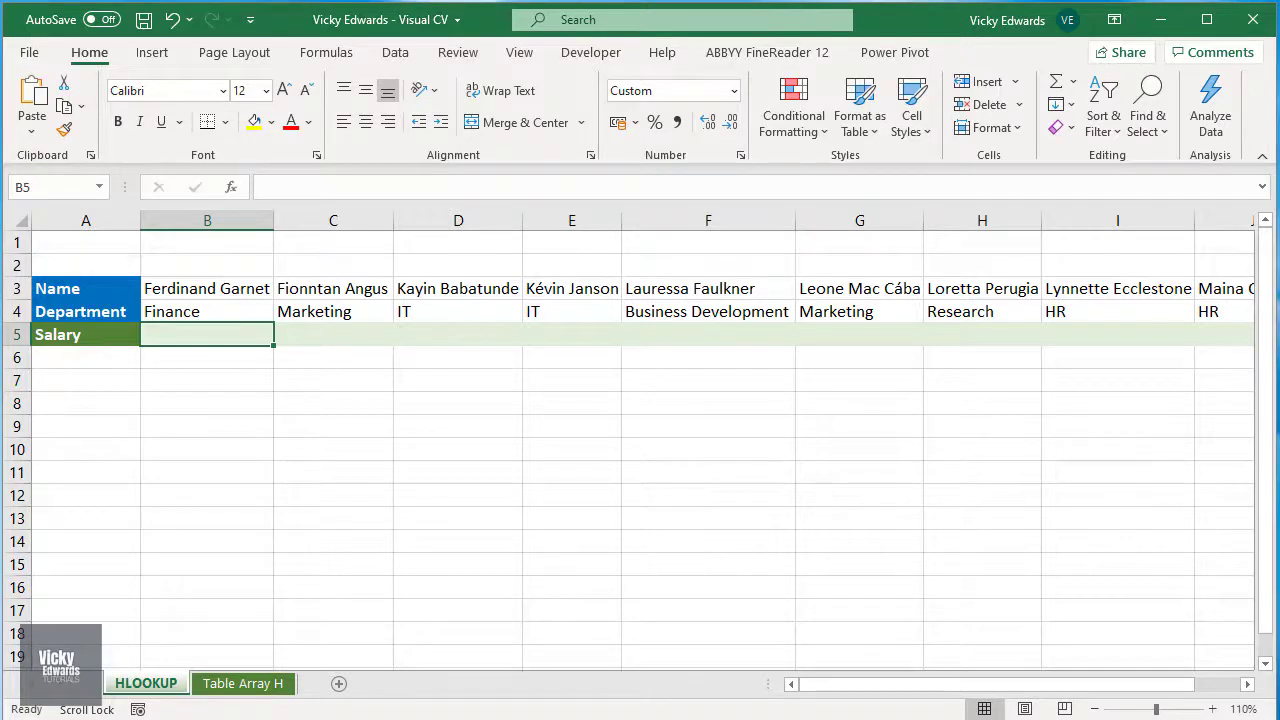
pyautogui.write('=')
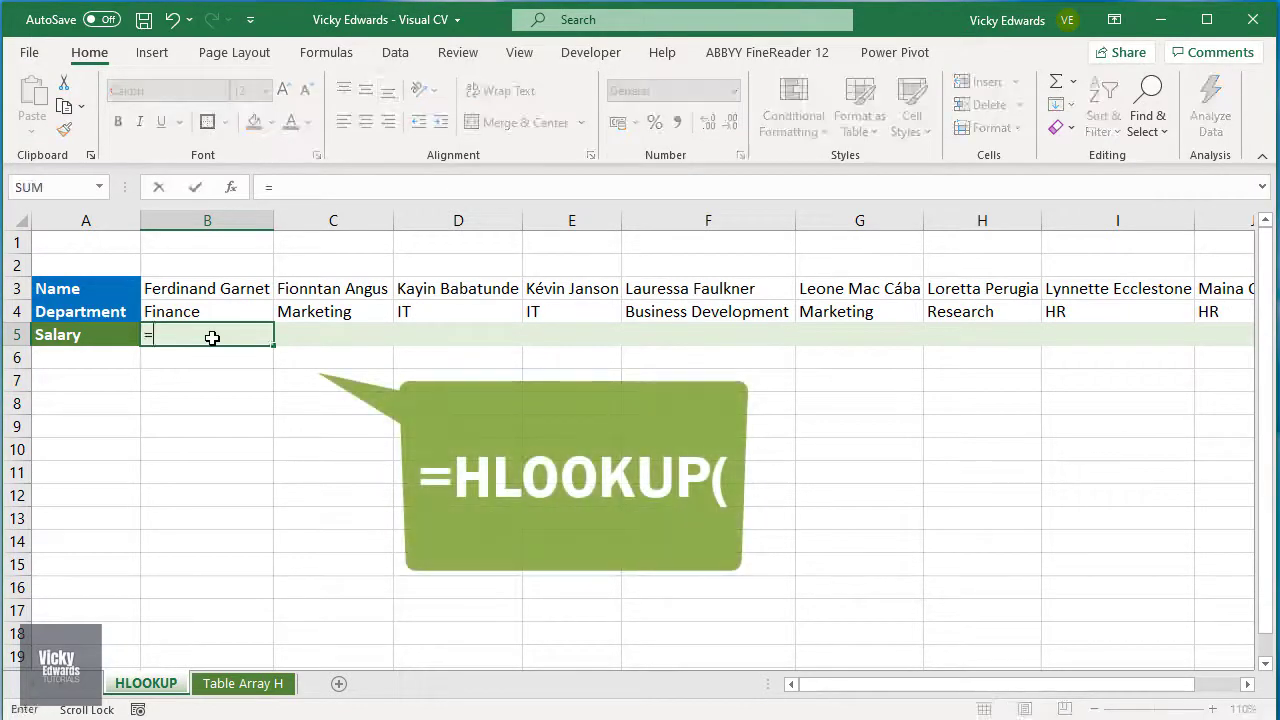
pyautogui.write('hlo')
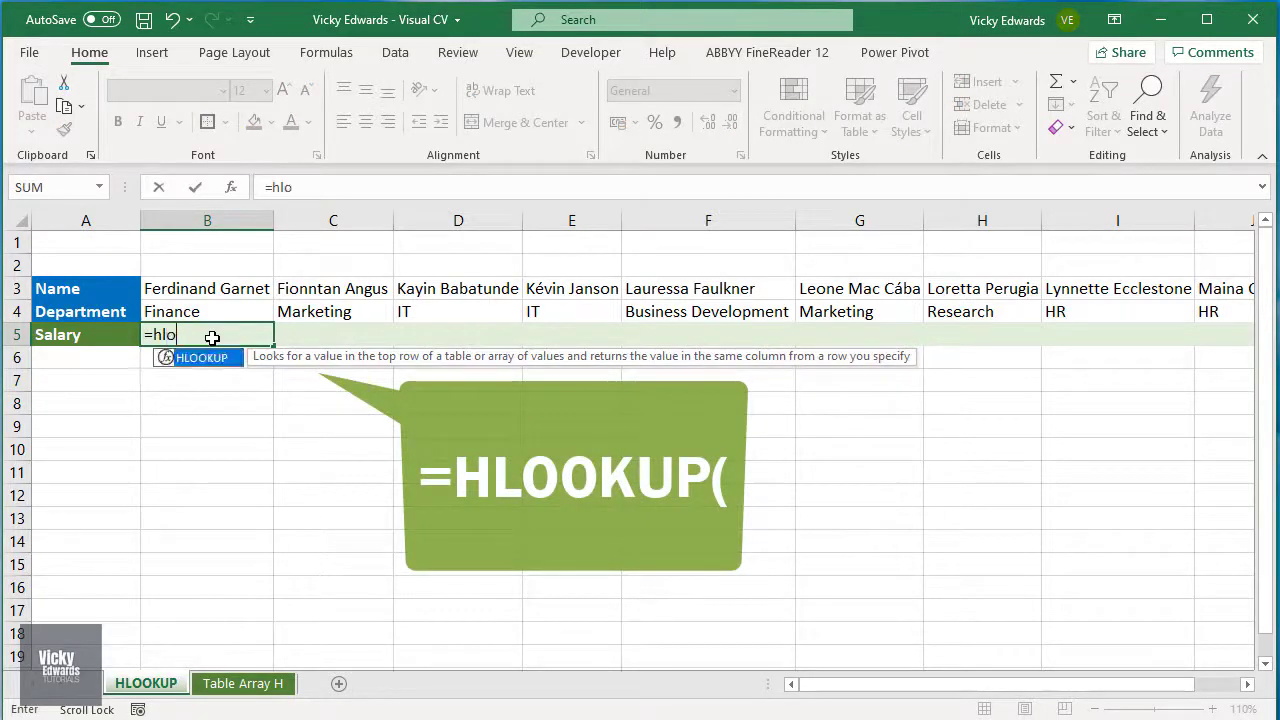
pyautogui.press('Tab')
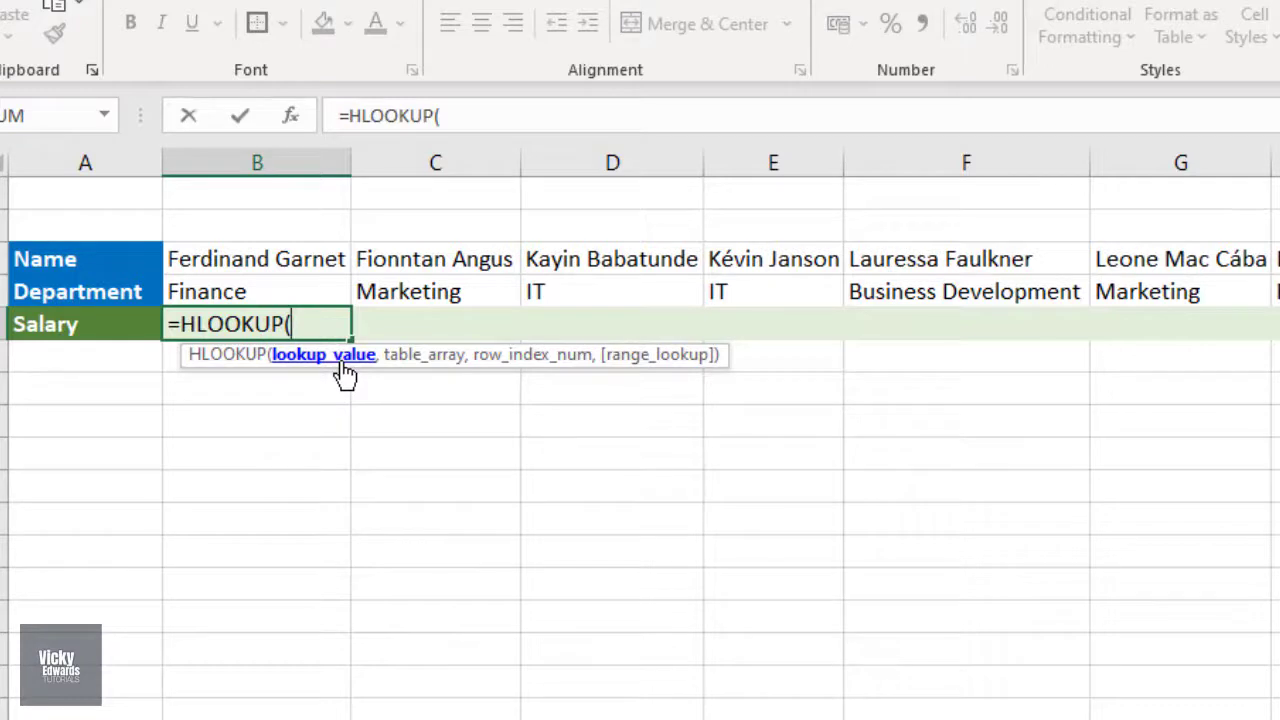
pyautogui.click(302, 257)
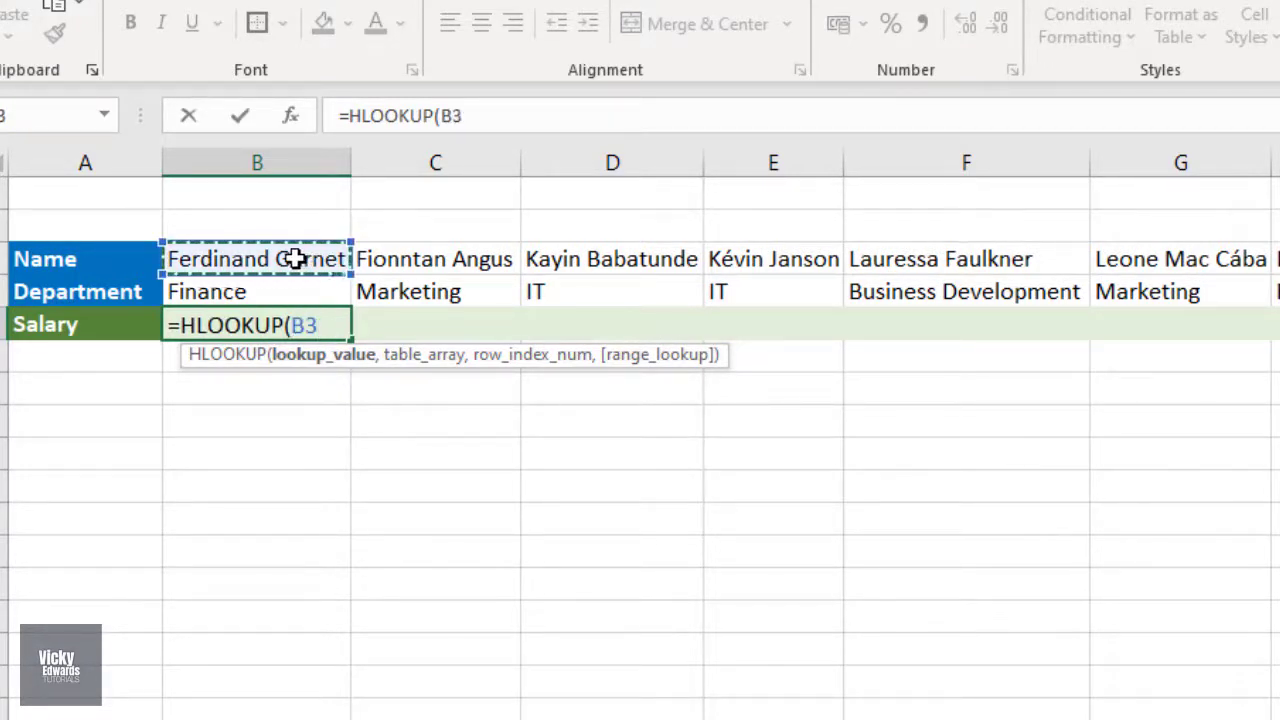
pyautogui.write(',')
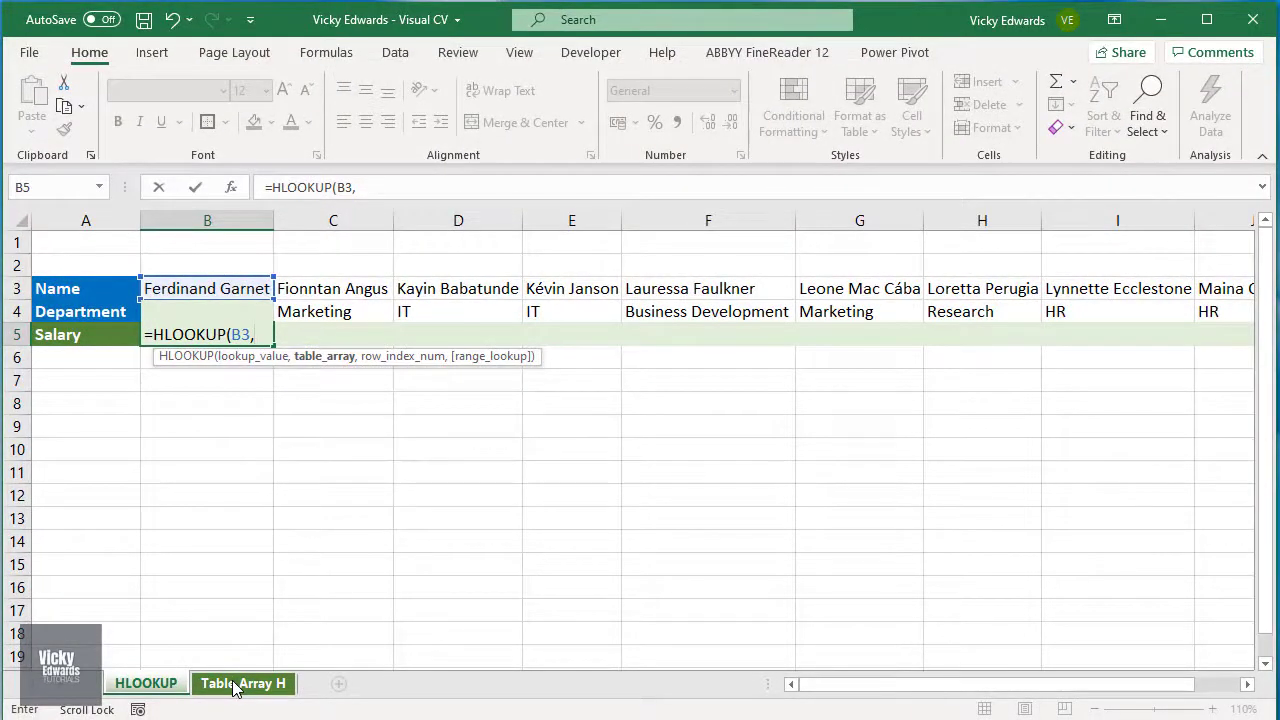
# Step: Set the formula's table array to the range C2:AQ6 on the Table Array H sheet
pyautogui.click(236, 684)
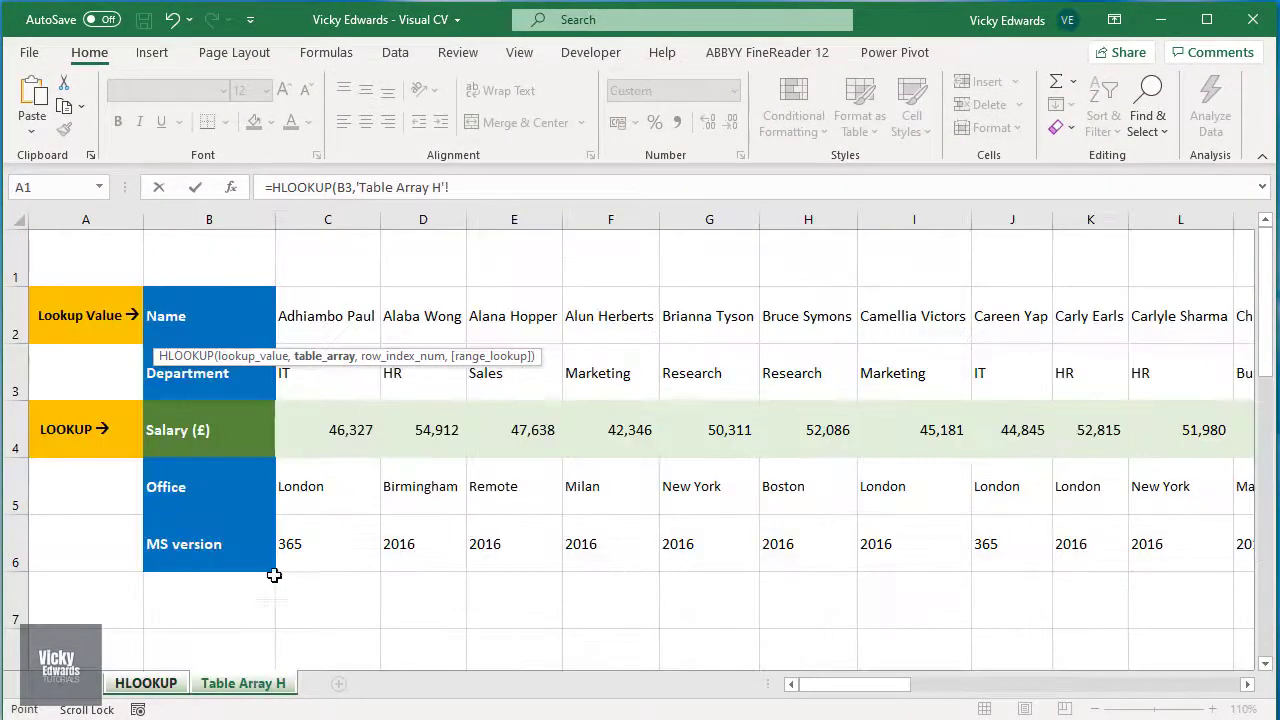
pyautogui.click(352, 318)
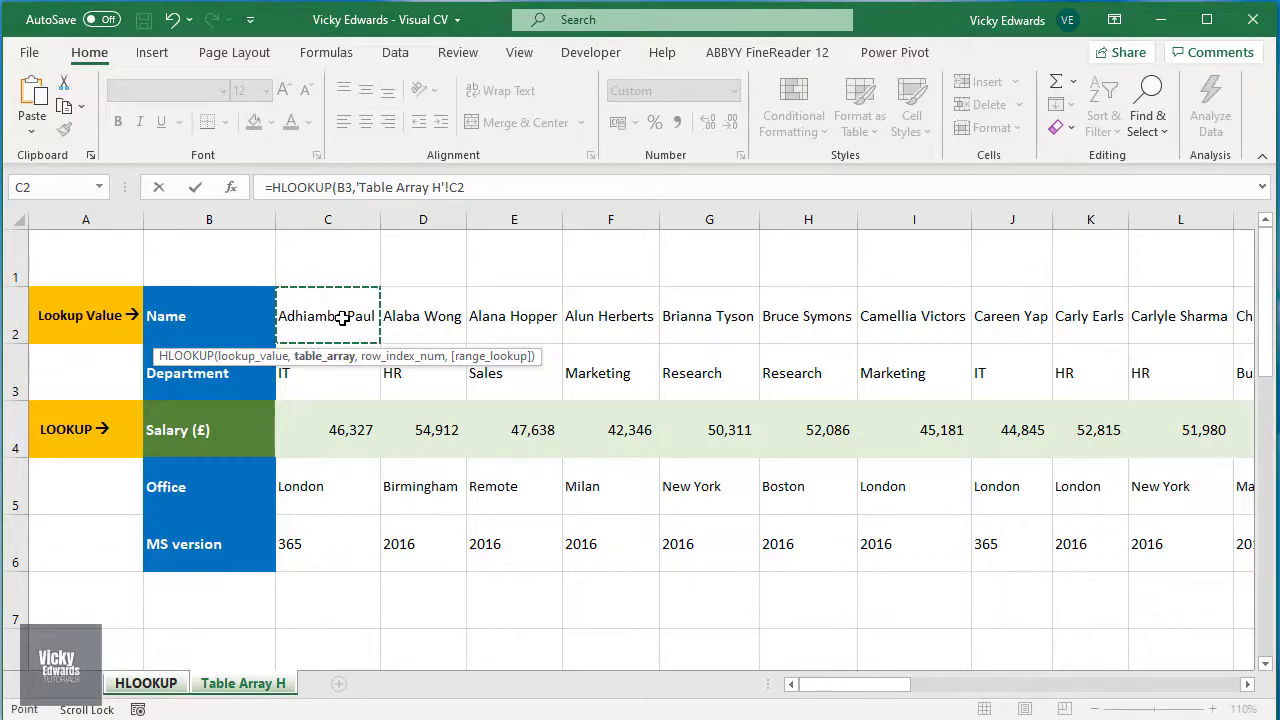
pyautogui.hotkey('ctrl', 'shift', 'Right')
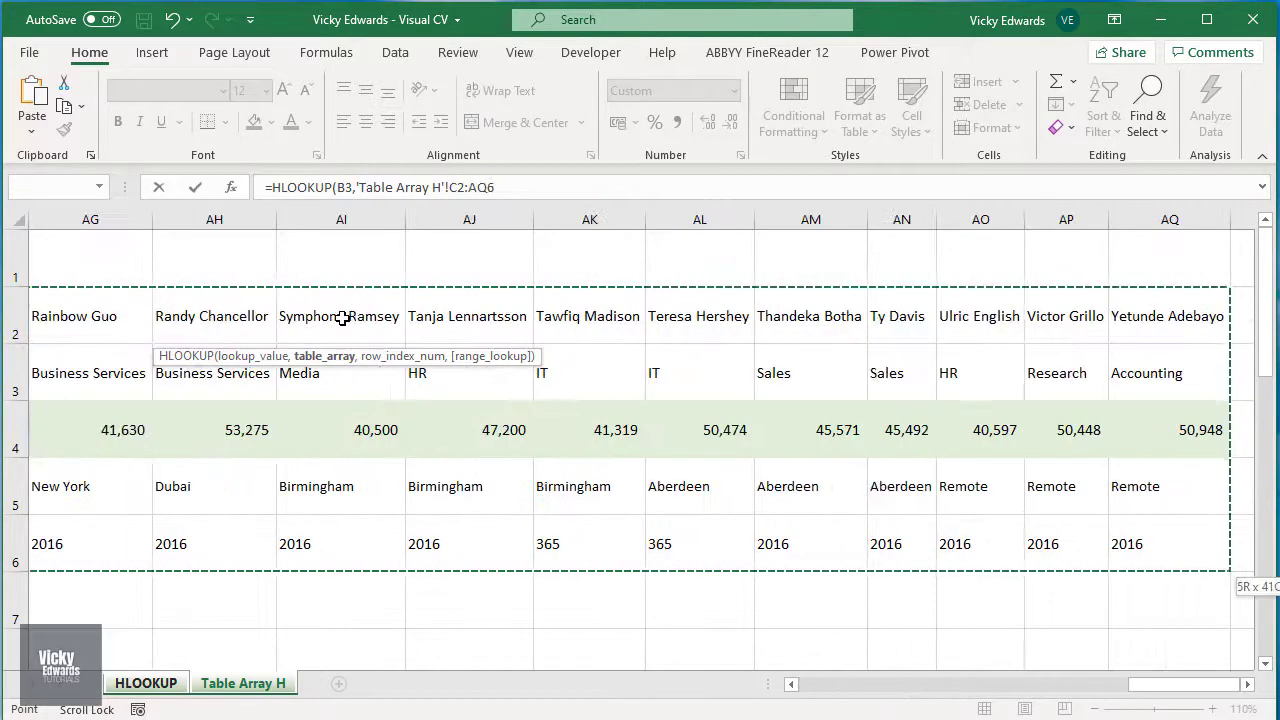
pyautogui.moveTo(1142, 690); pyautogui.dragTo(813, 690)
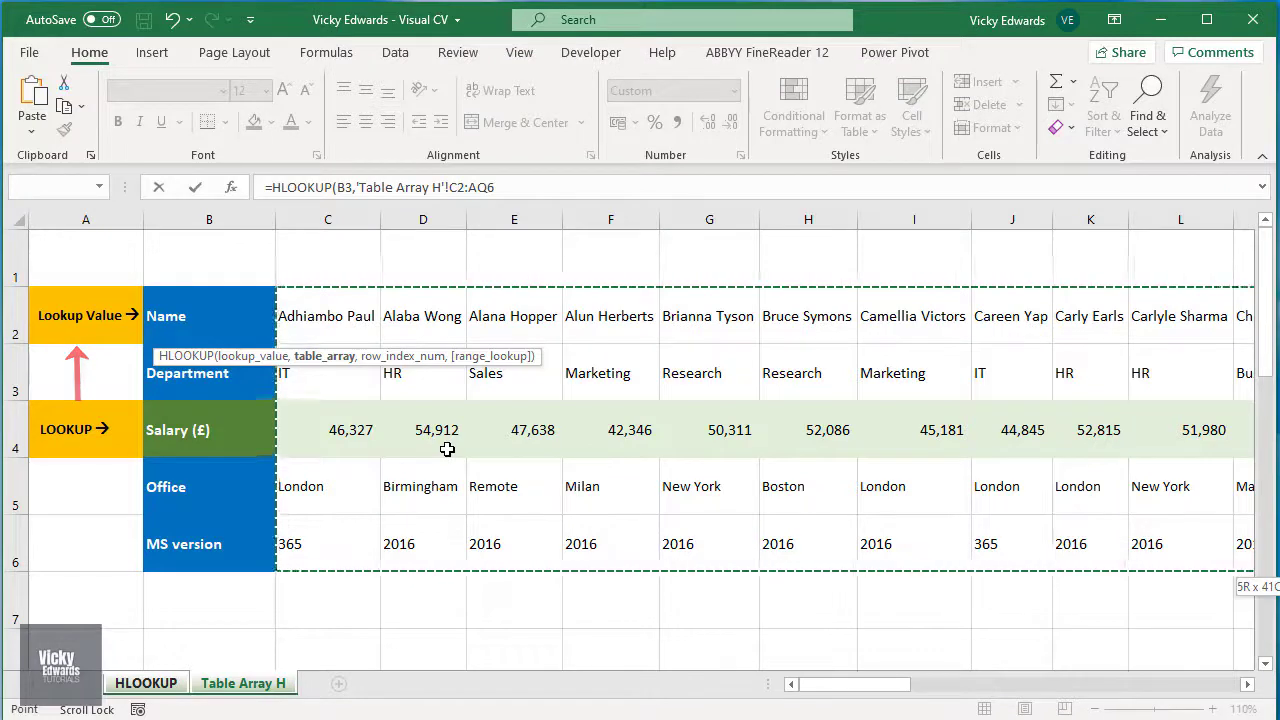
pyautogui.click(525, 190)
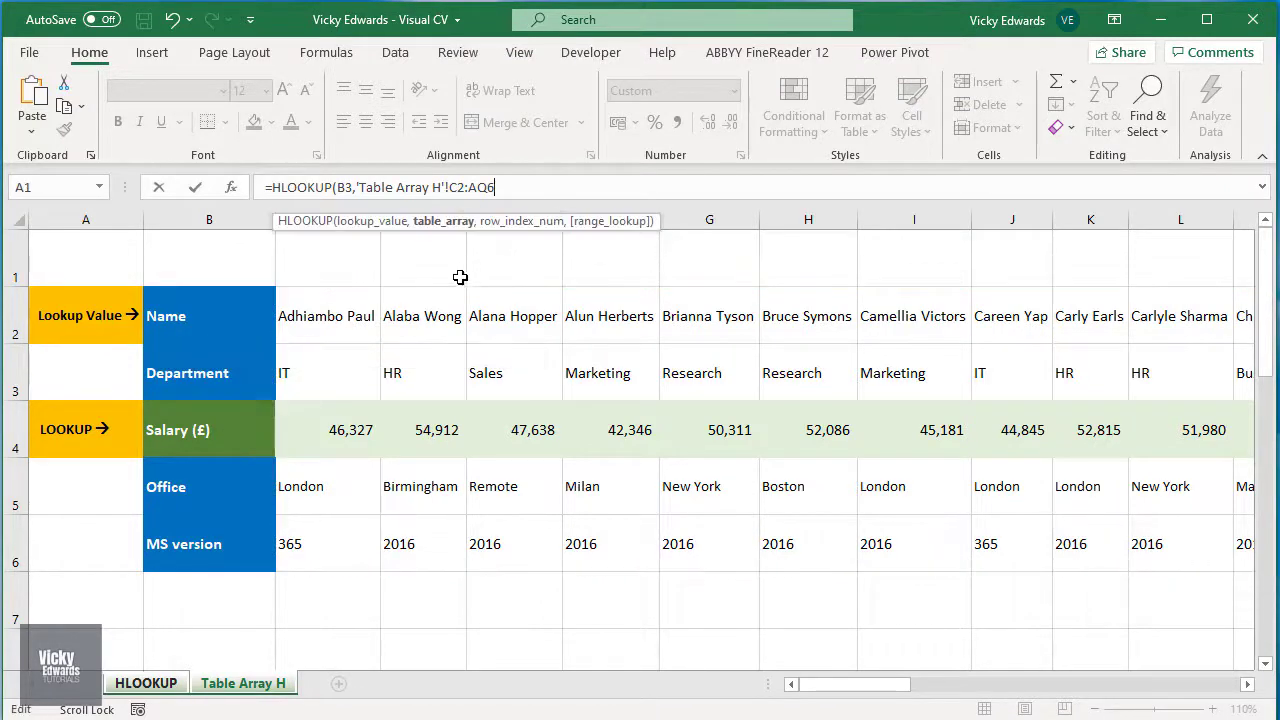
pyautogui.write(',')
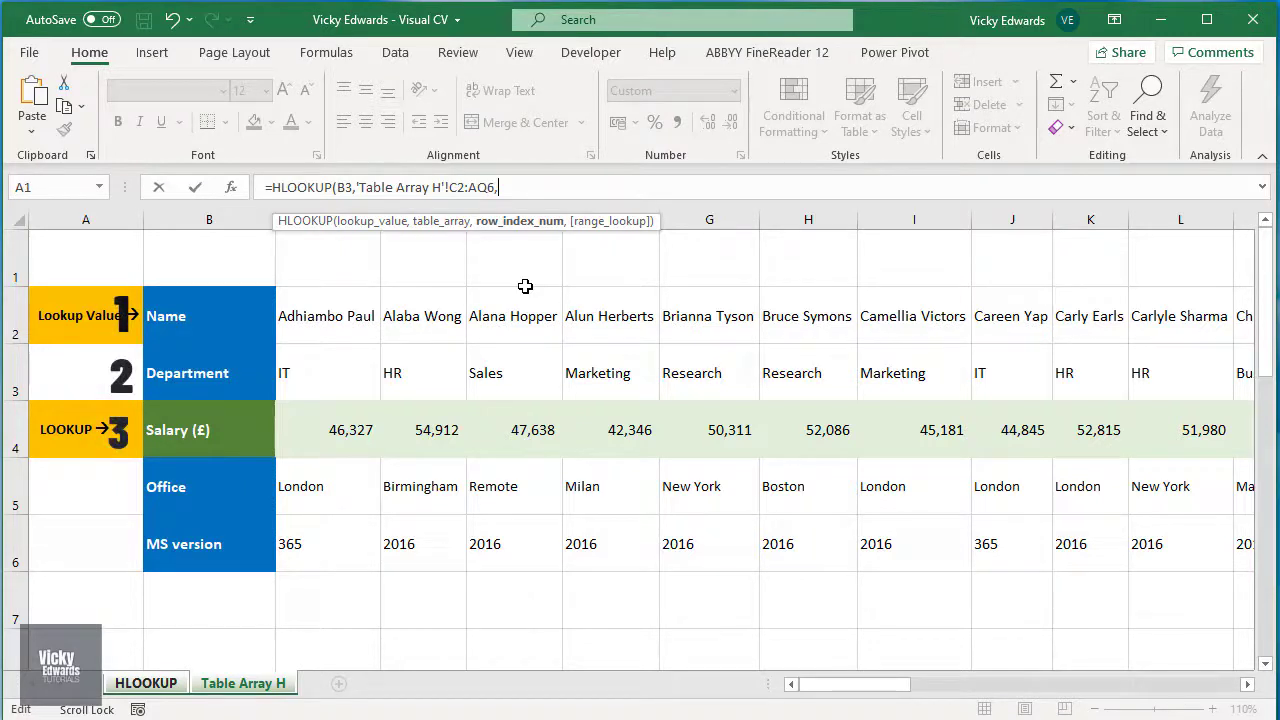
# Step: Complete the HLOOKUP formula with row index number 3 and FALSE for an exact match
pyautogui.write('3')
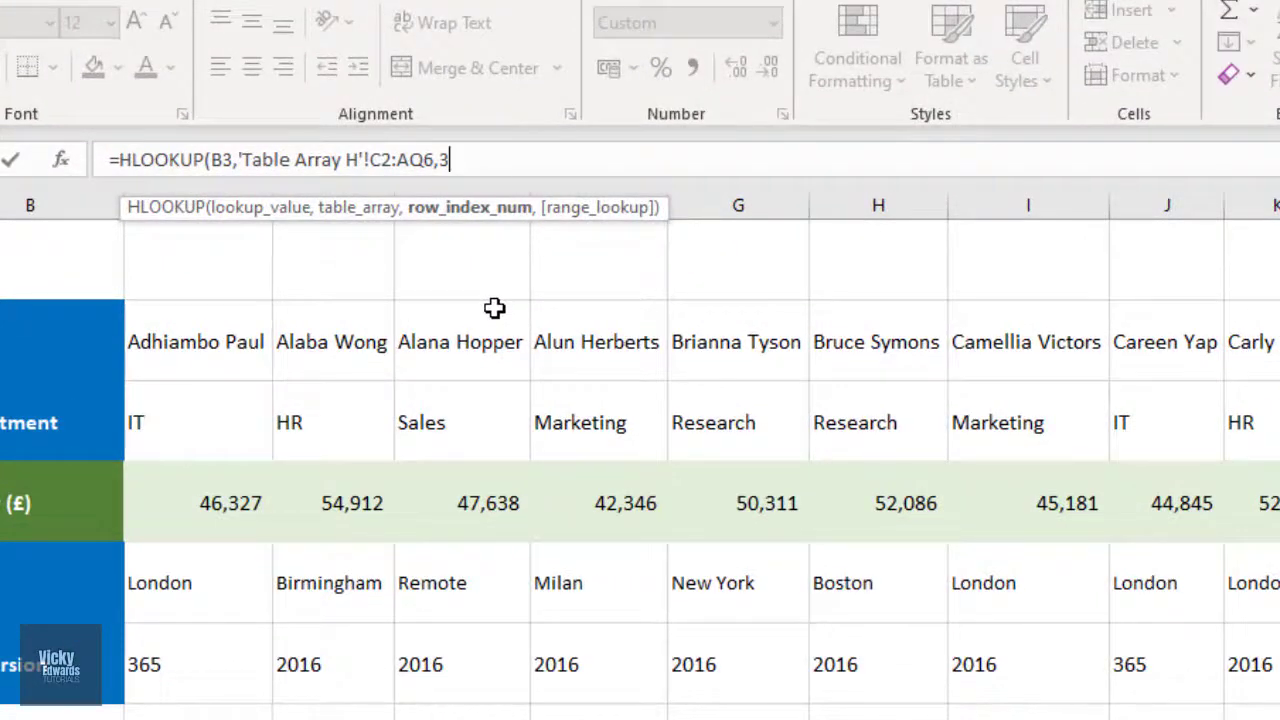
pyautogui.write(',')
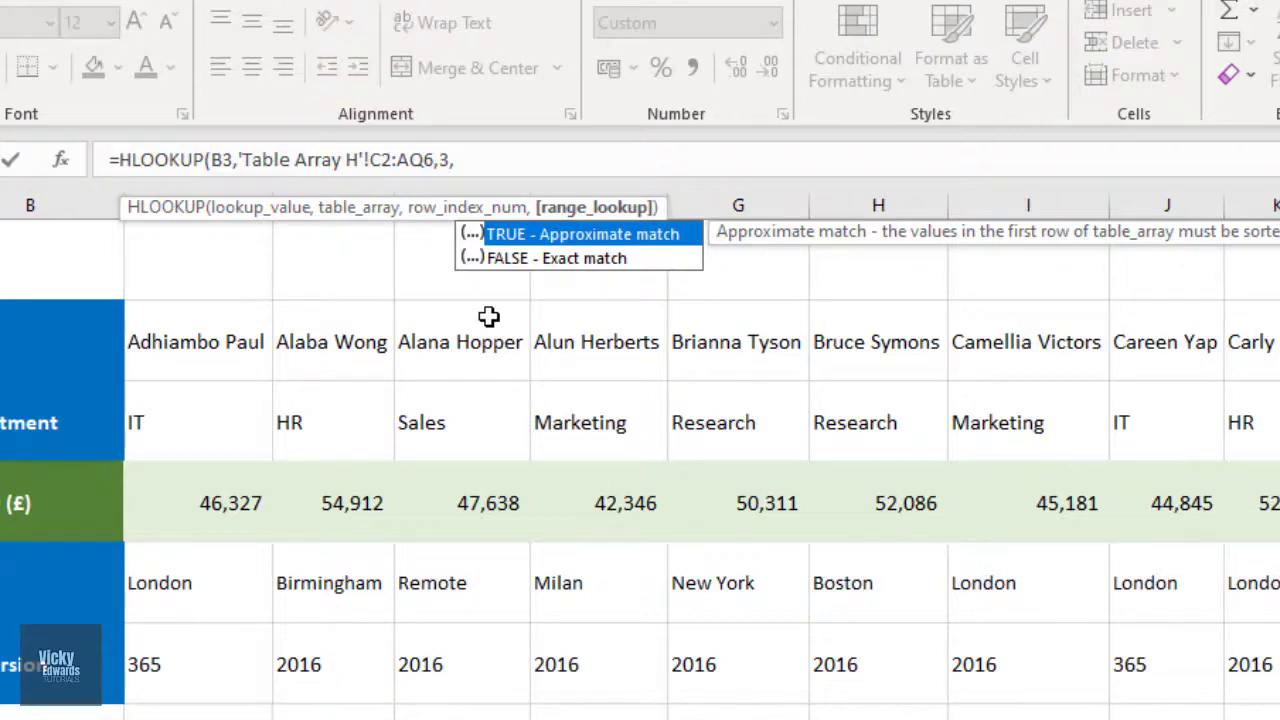
pyautogui.write('false')
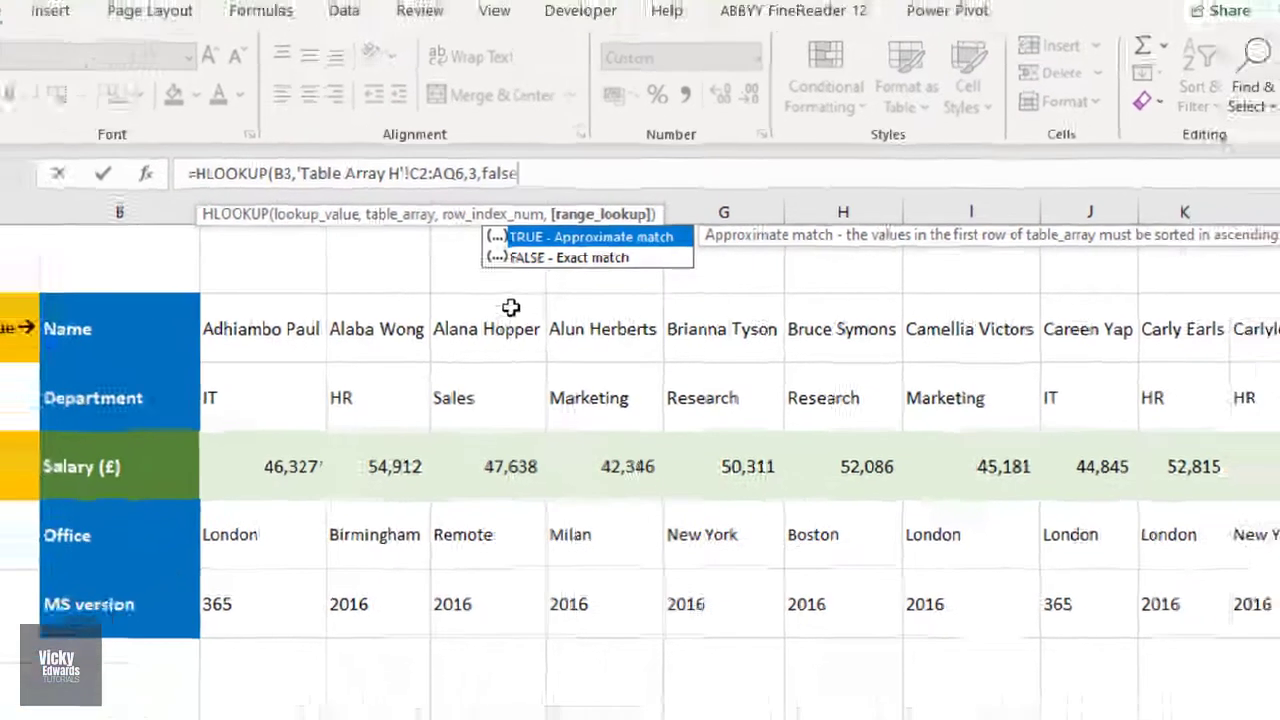
pyautogui.press('Return')
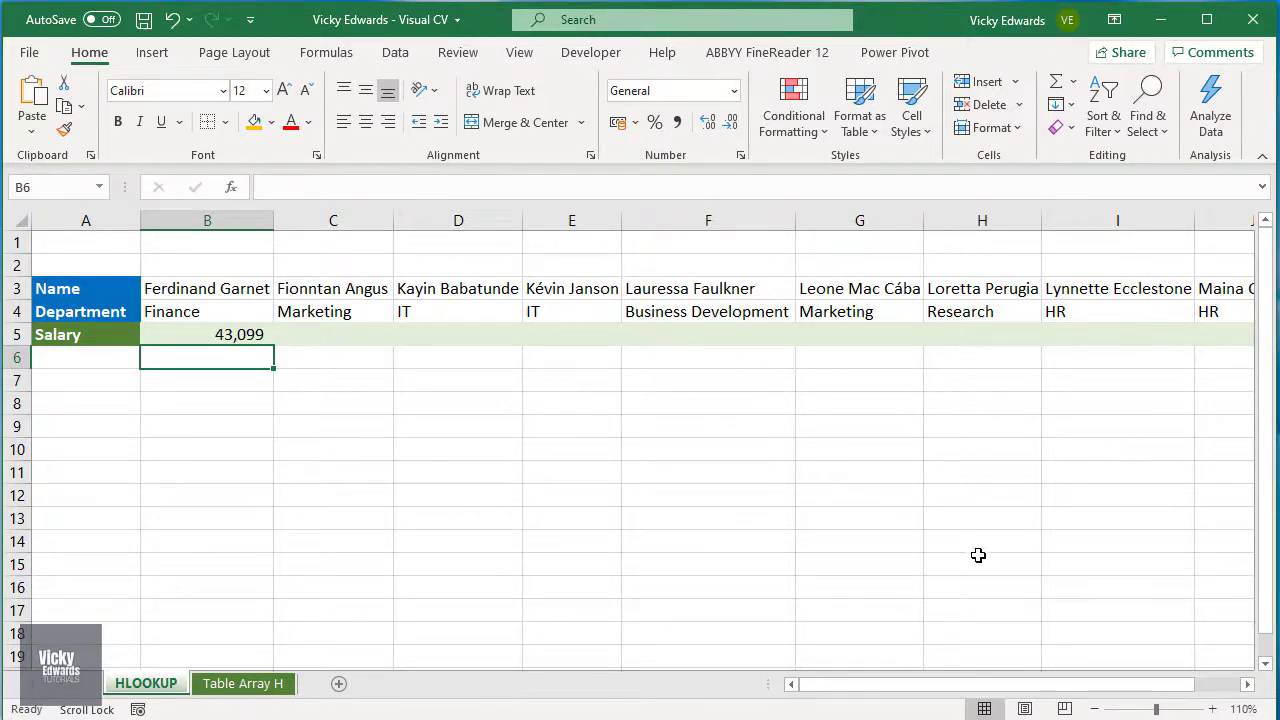
# Step: Make the table array reference in B5's formula absolute, as $C$2:$AQ$6
pyautogui.click(256, 336)
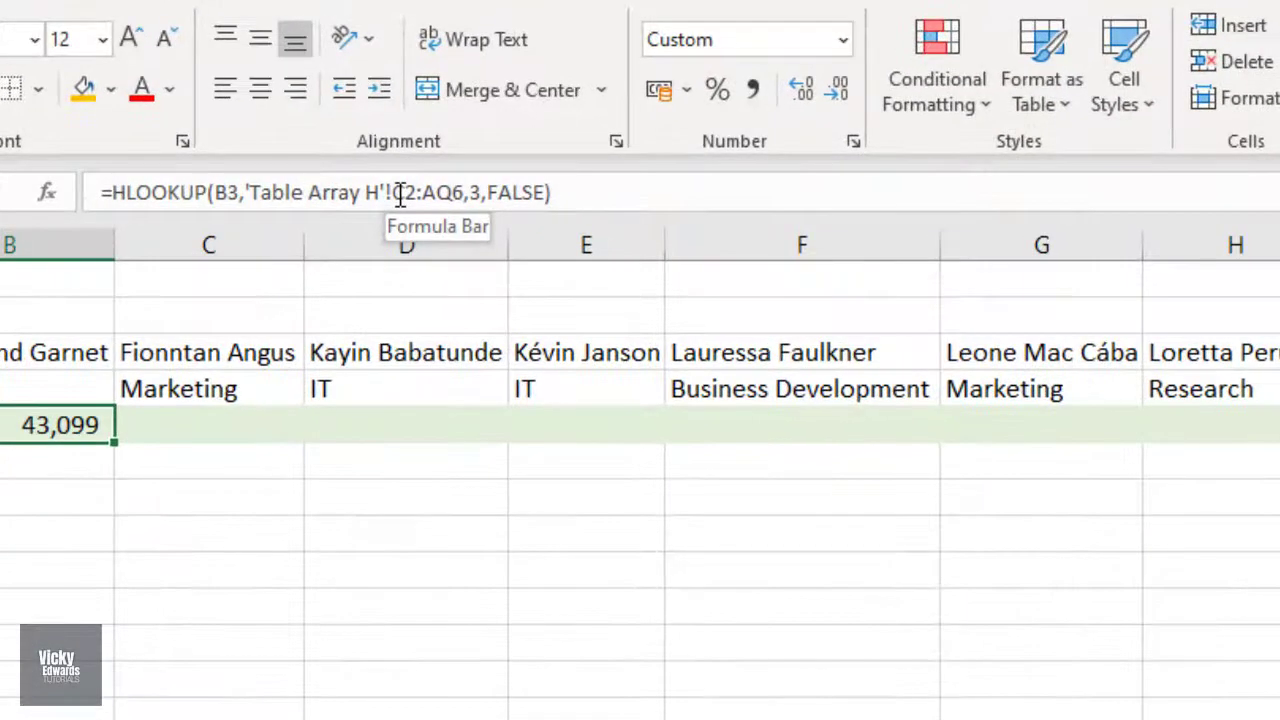
pyautogui.click(452, 188)
pyautogui.press('F4')
pyautogui.moveTo(398, 192); pyautogui.dragTo(466, 190)
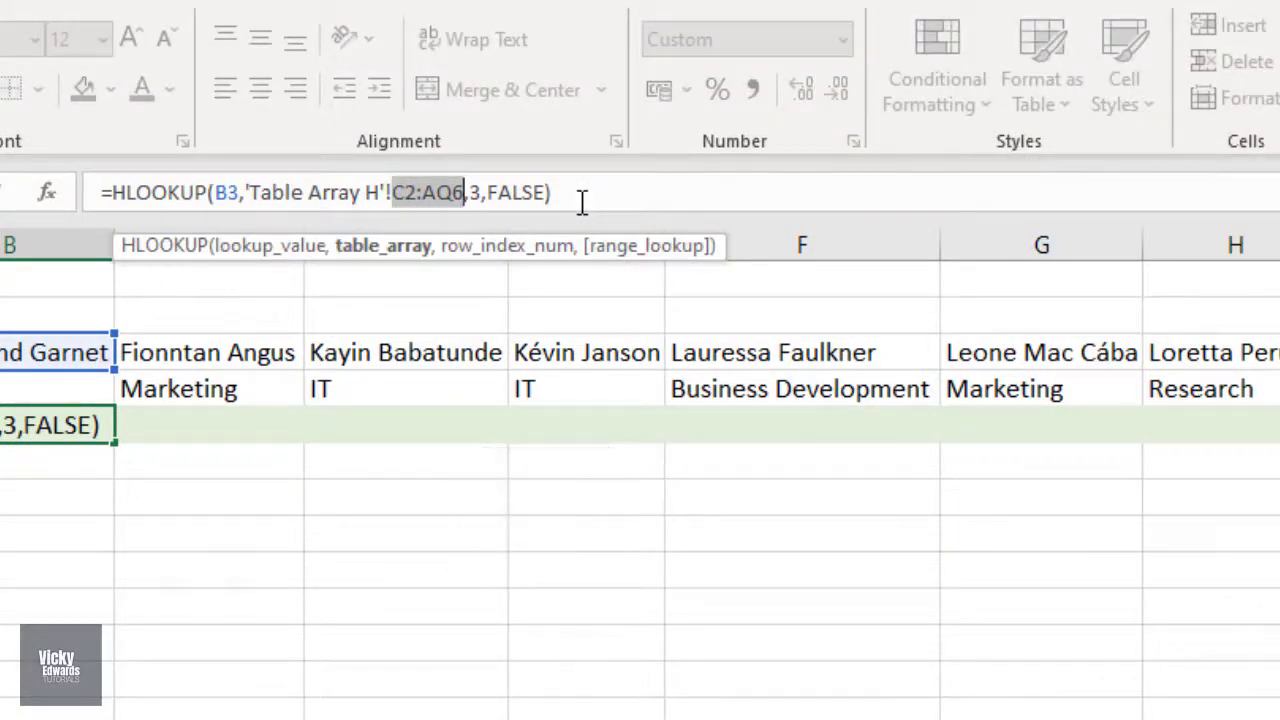
pyautogui.press('F4')
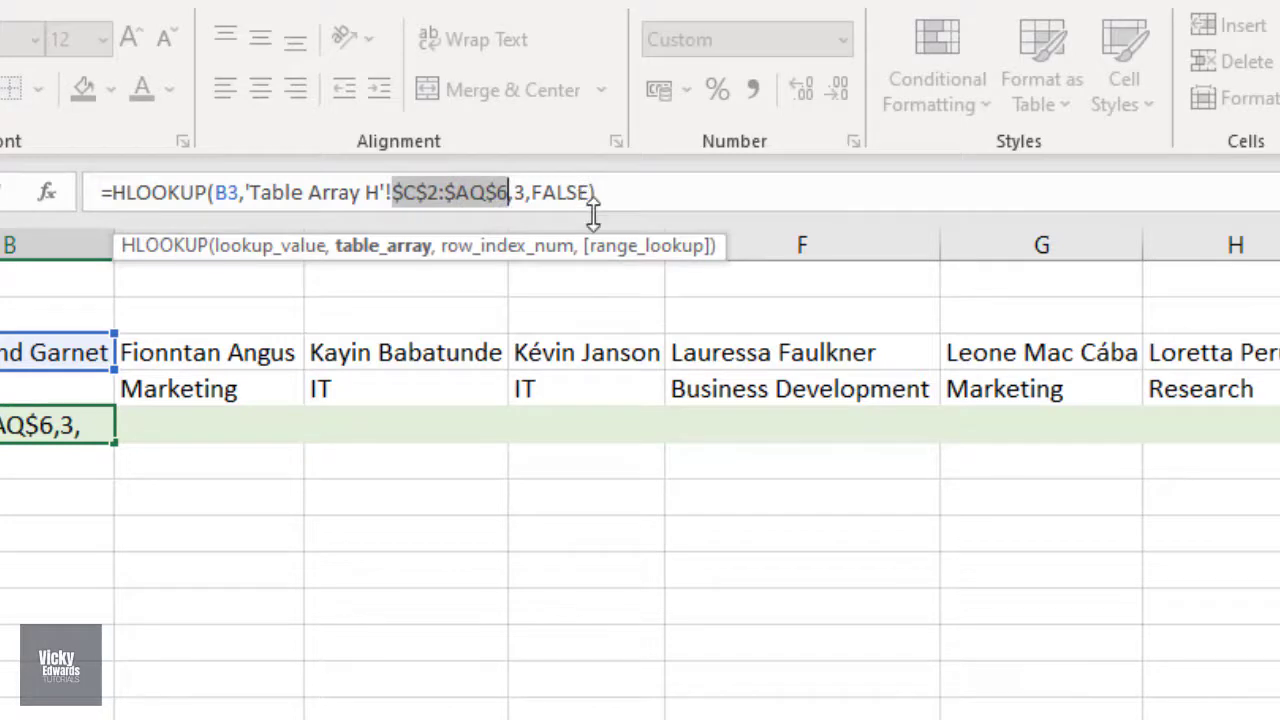
pyautogui.press('Return')
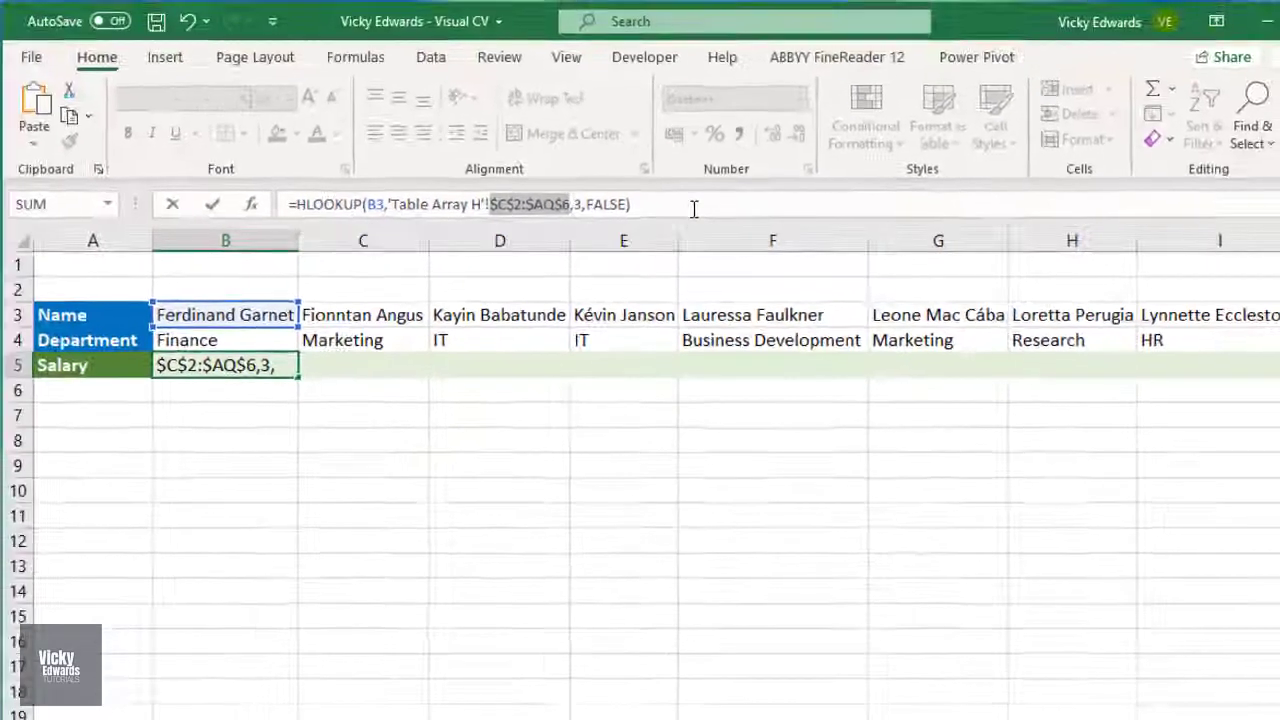
pyautogui.press('Return')
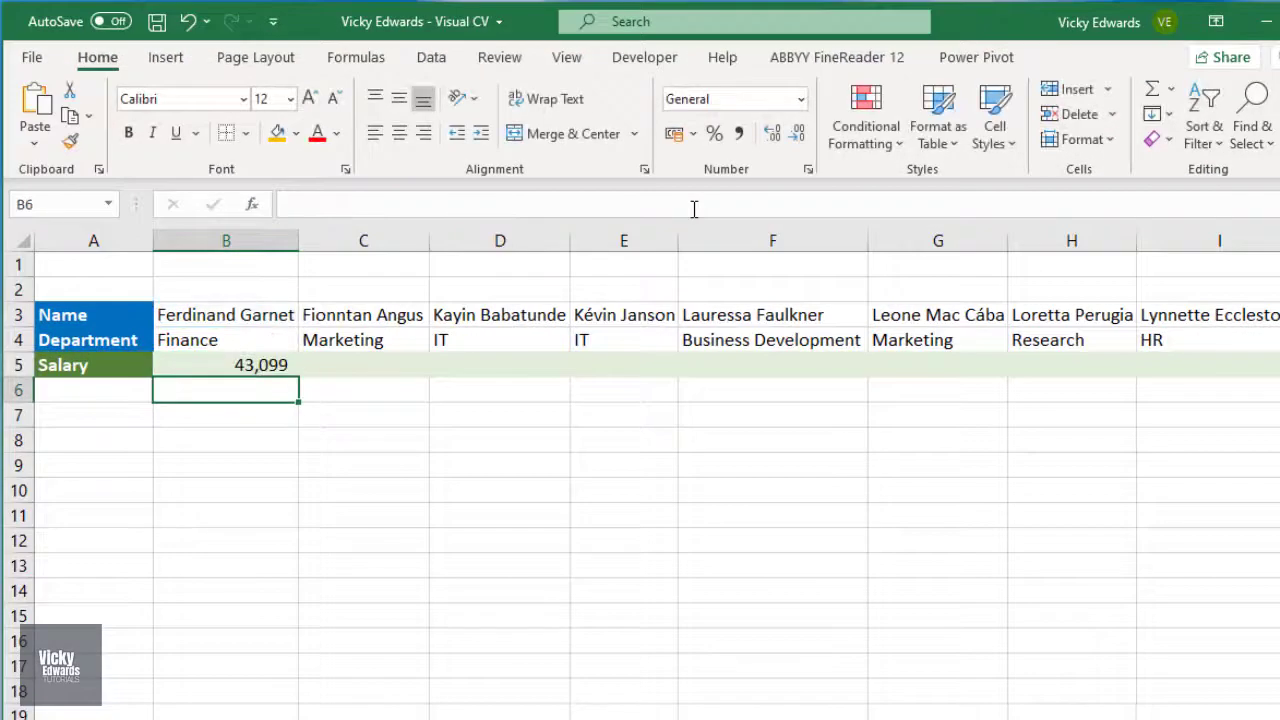
# Step: Fill the HLOOKUP formula from B5 across the Salary row to J5
pyautogui.click(275, 363)
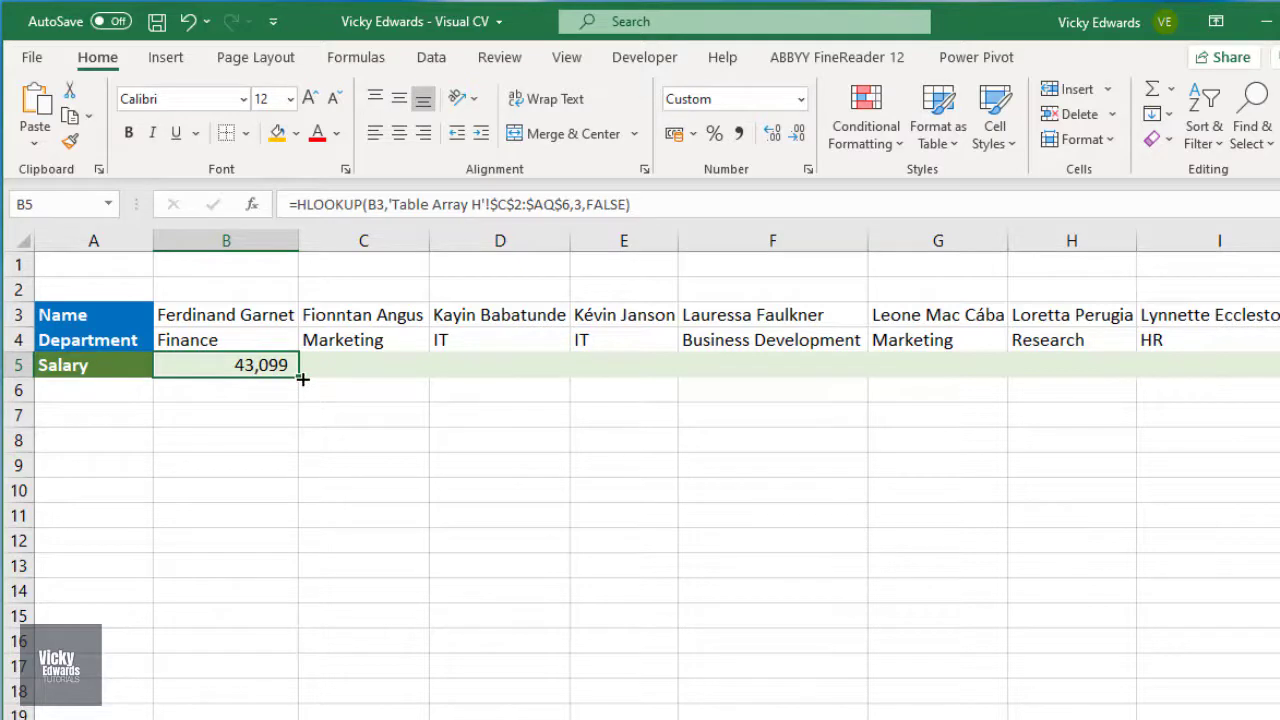
pyautogui.moveTo(302, 379); pyautogui.dragTo(1166, 379)
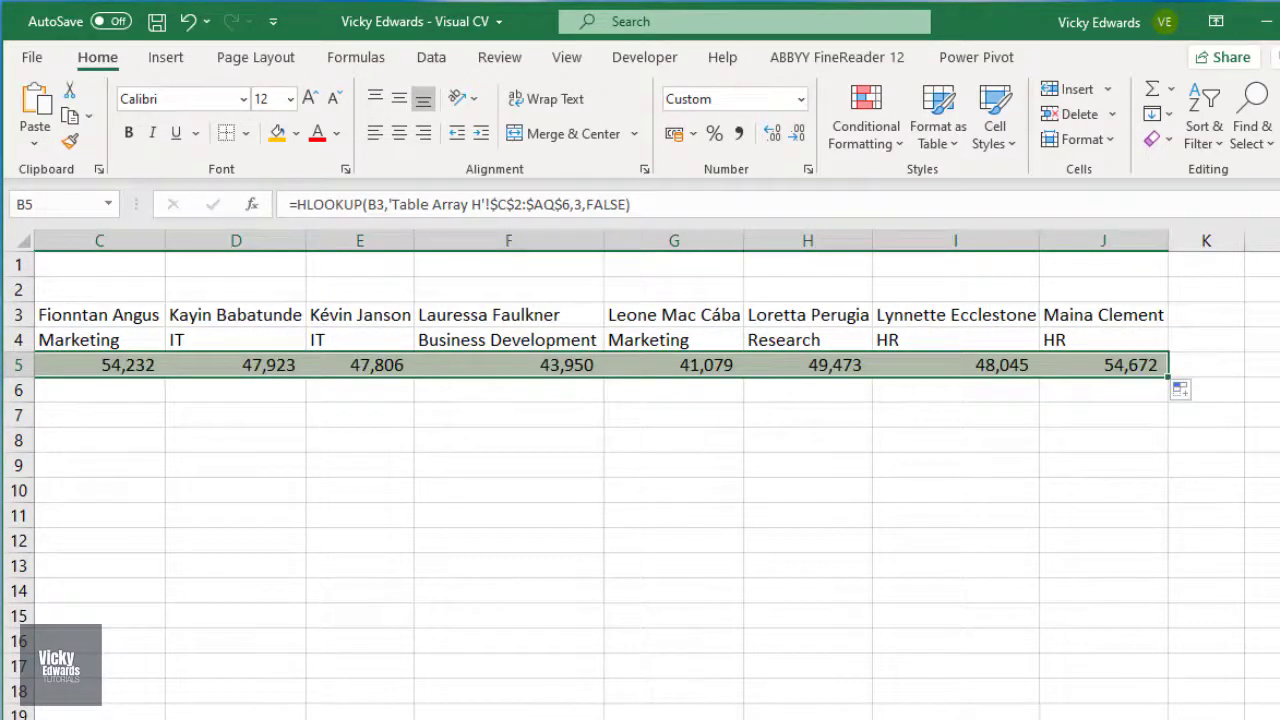
pyautogui.hscroll(-2, 640, 470)
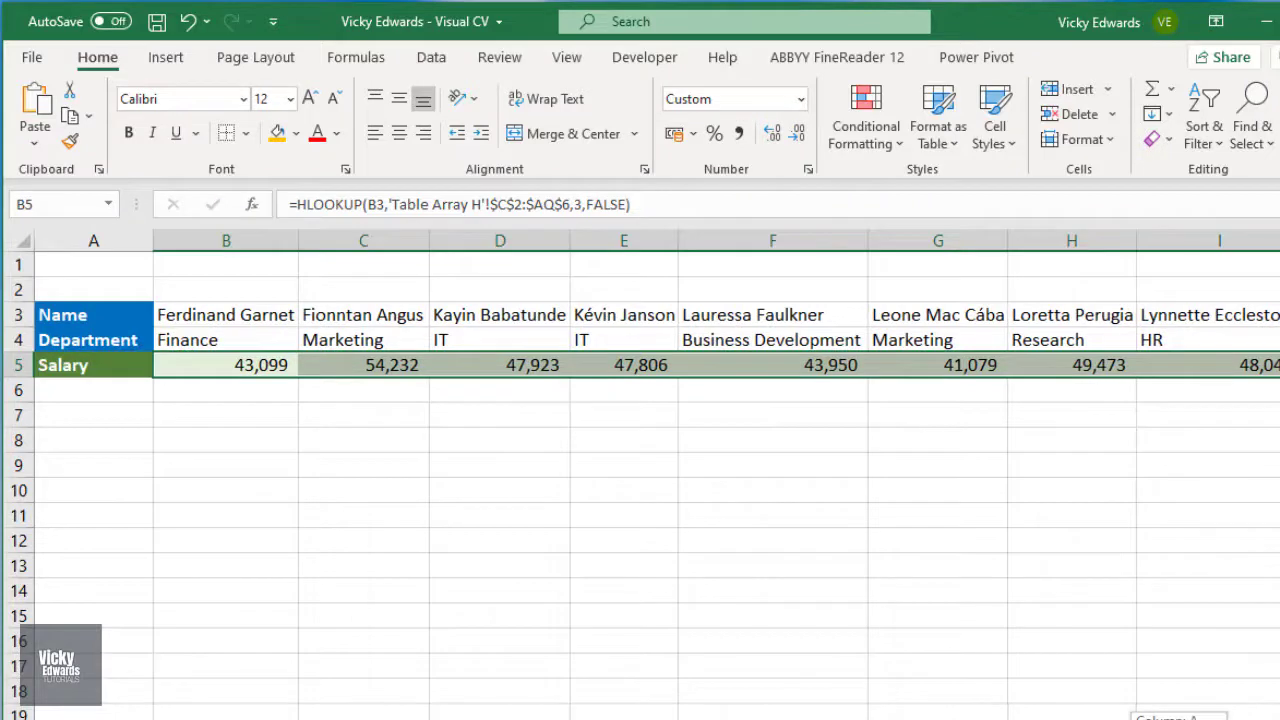
pyautogui.click(388, 399)
# Step: Check the salary returned in D5 against the same employee's salary on the Table Array H sheet
pyautogui.click(545, 366)
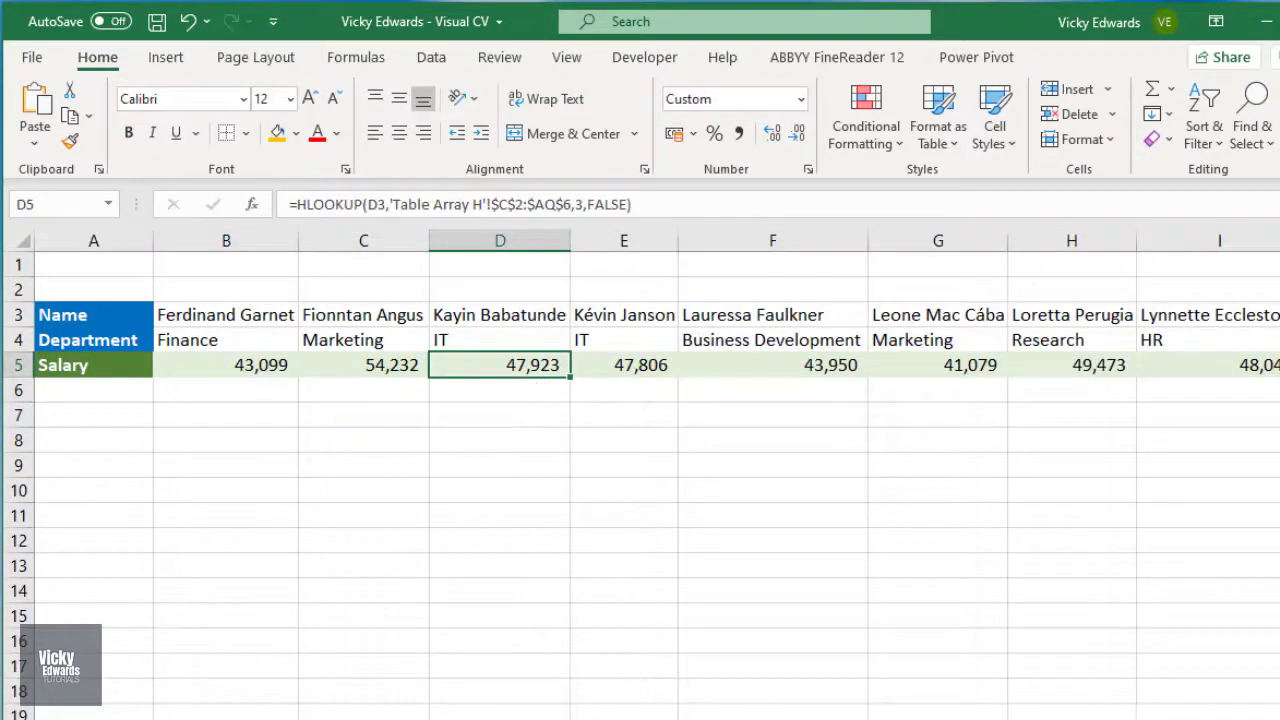
pyautogui.click(345, 719)
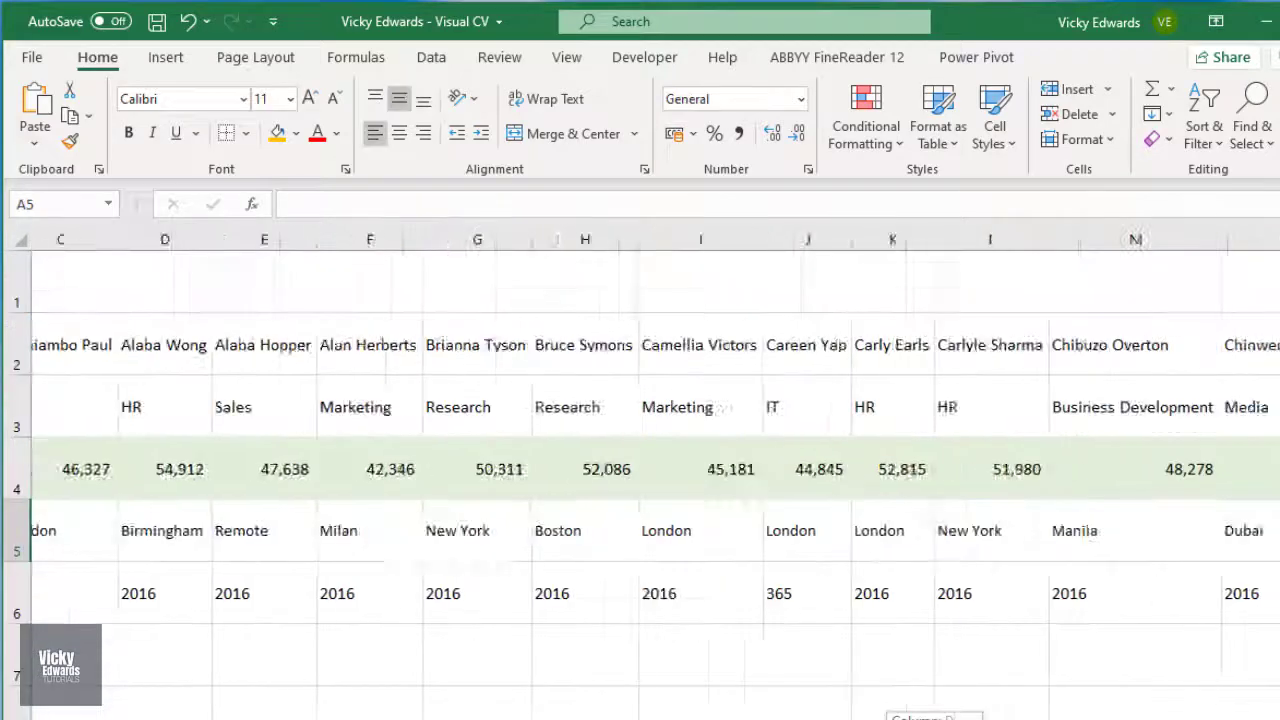
pyautogui.moveTo(900, 719); pyautogui.dragTo(980, 700)
pyautogui.click(770, 483)
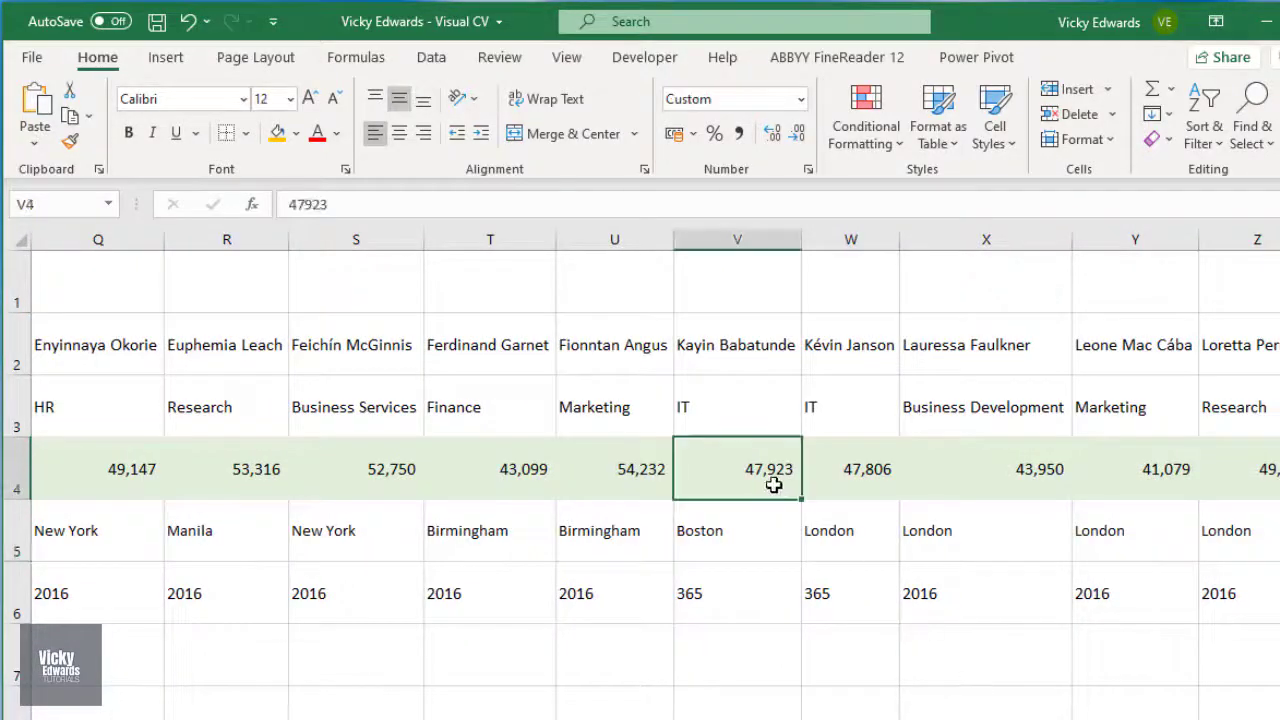
pyautogui.click(268, 714)
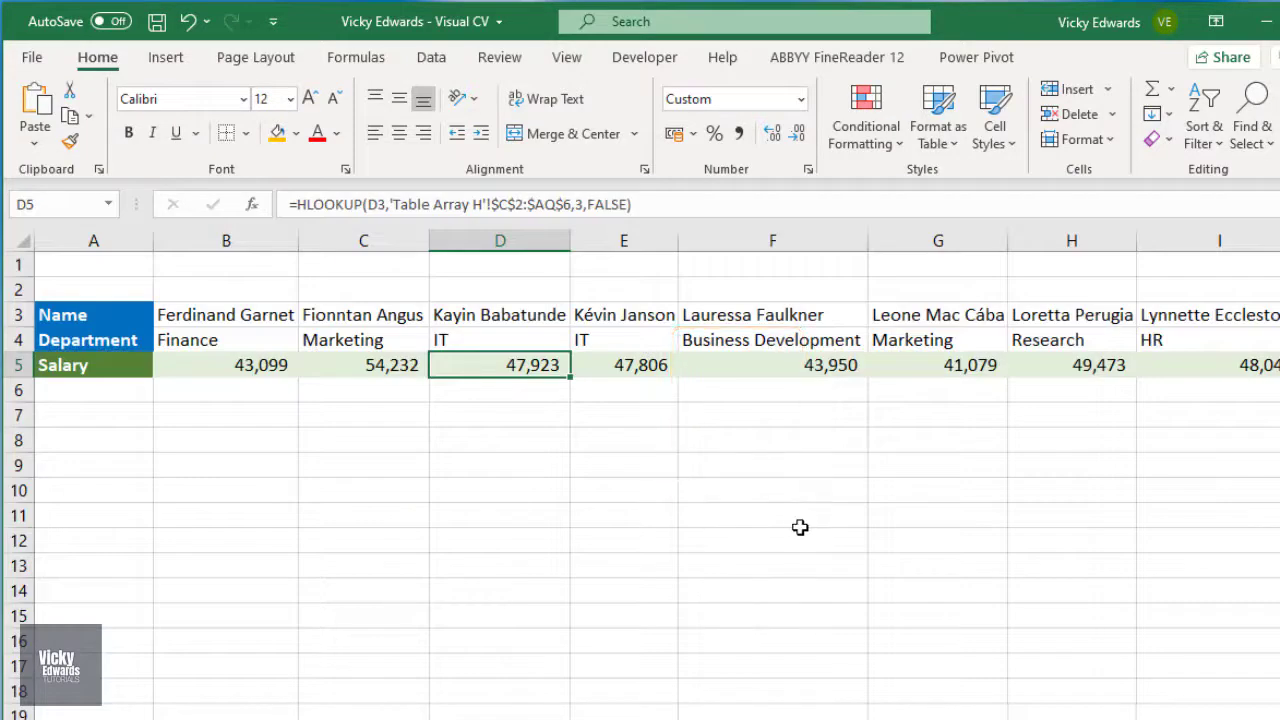